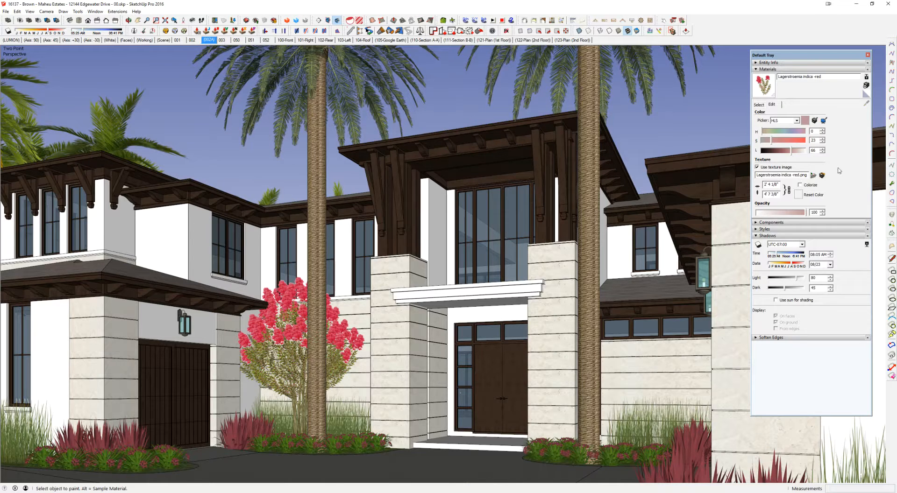
Apply the in-model Base Lines style to the house view
click(773, 69)
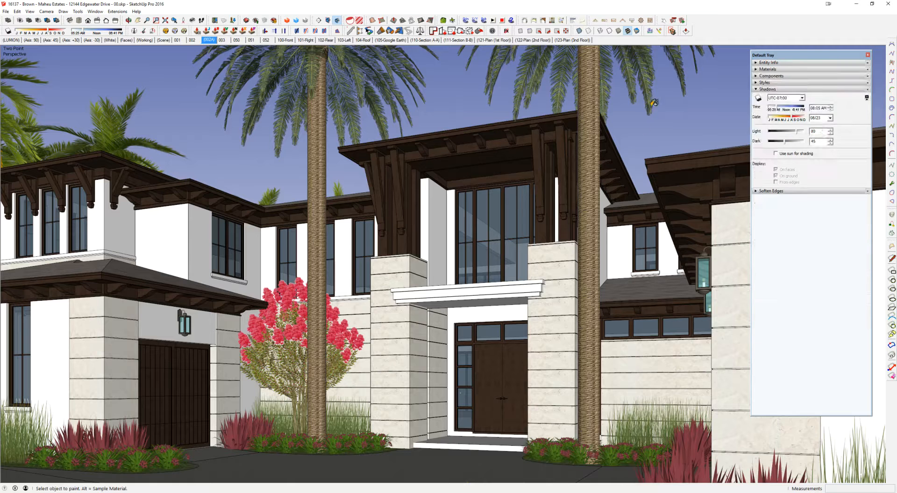
click(773, 82)
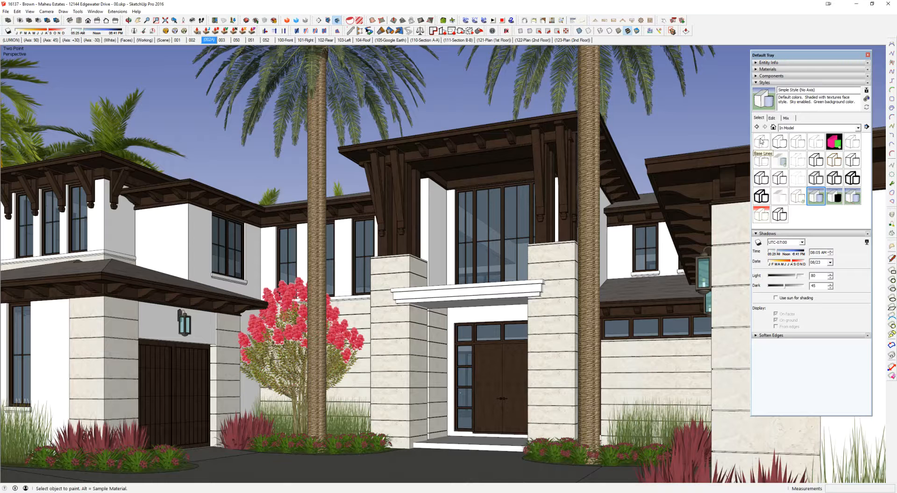
click(760, 141)
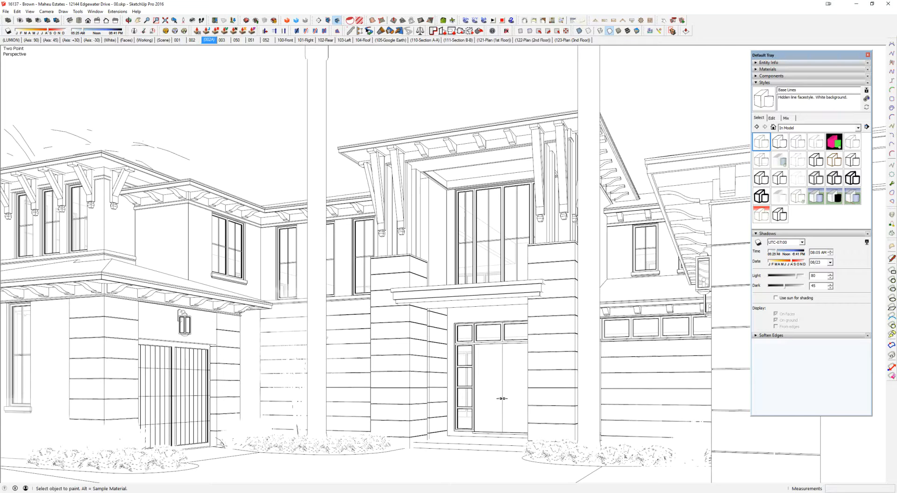
Hide the SITE-DESIGN - Flora layer, keeping the layer list out of the way of the view
drag(0, 122, 685, 55)
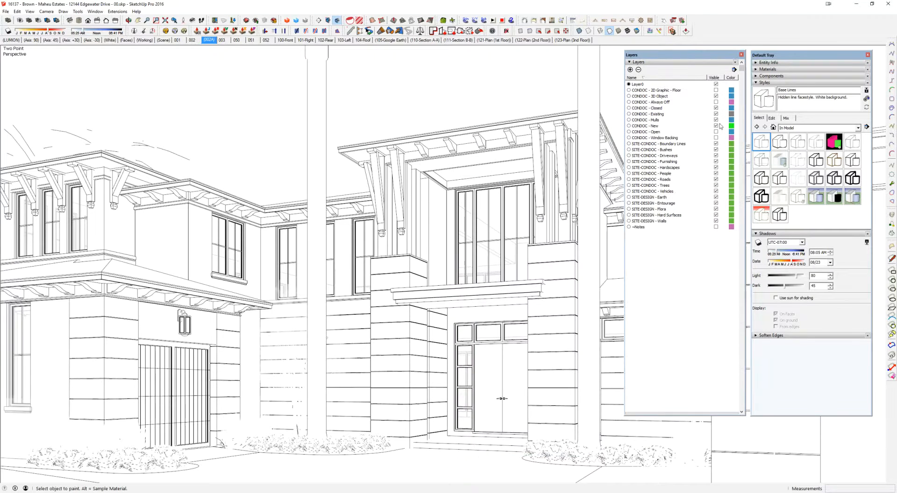
click(716, 209)
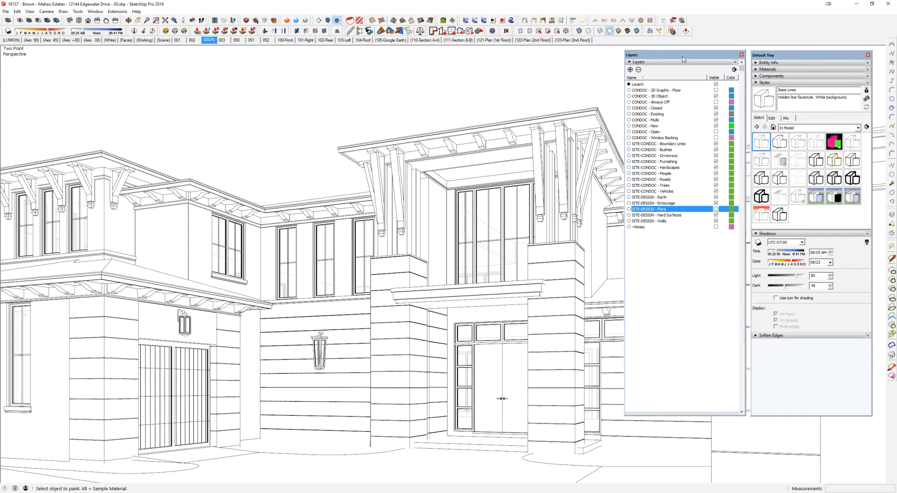
drag(683, 56, 896, 56)
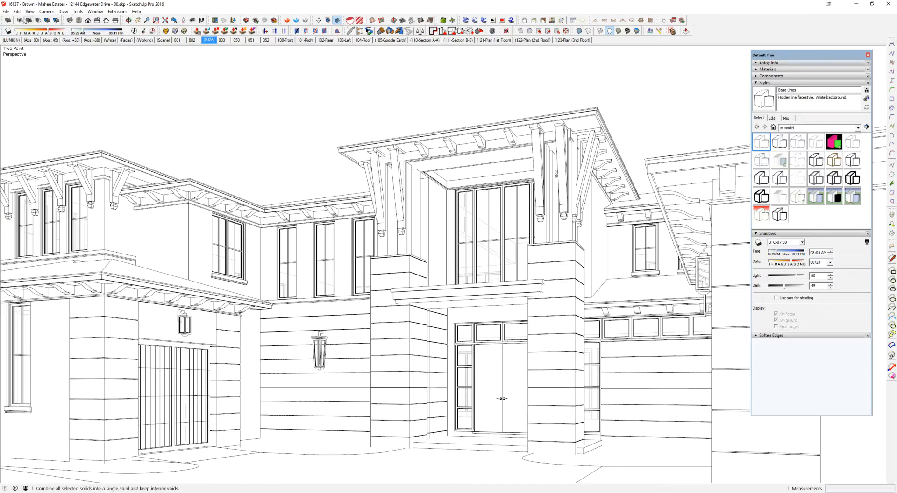
Export the view as a 2D PNG graphic named "SU - Lines - Base Lines" in the Exports folder
click(6, 11)
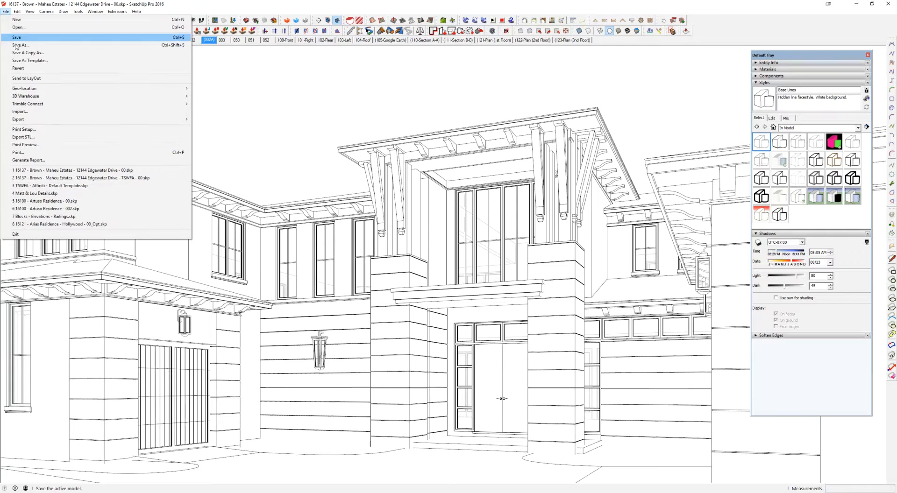
mouse_move(29, 119)
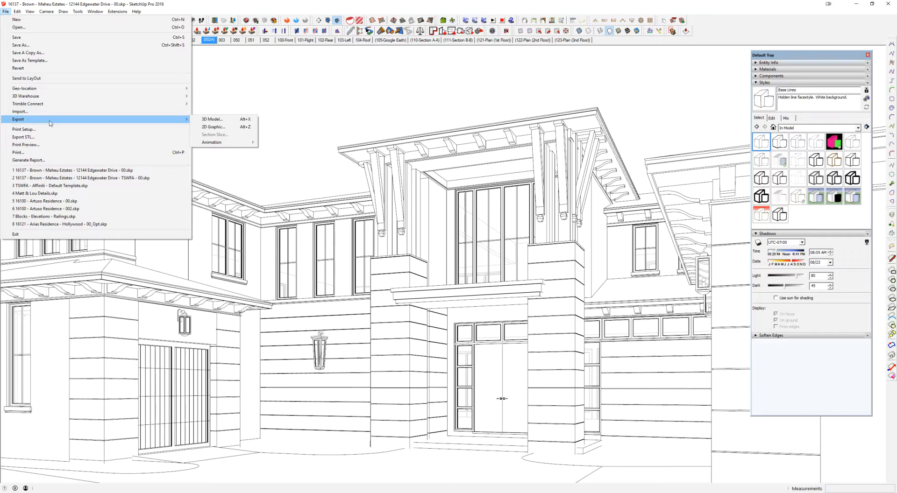
click(221, 133)
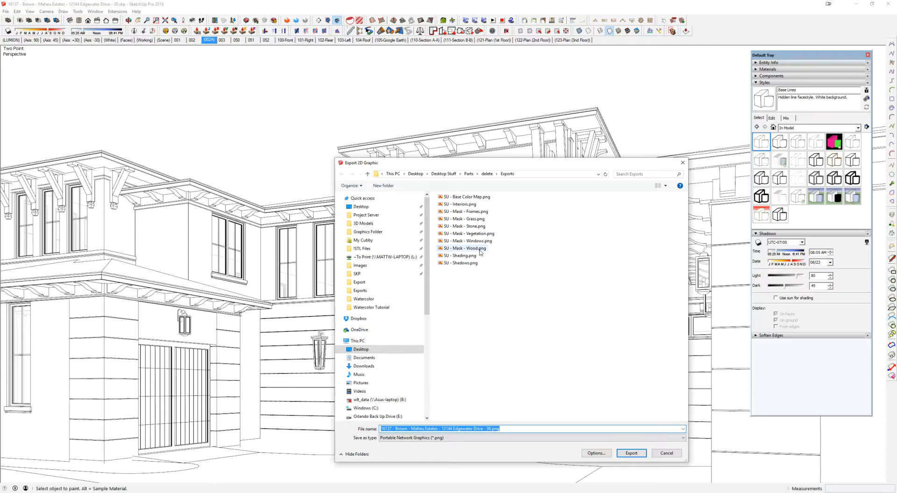
click(467, 248)
click(401, 429)
drag(390, 429, 524, 429)
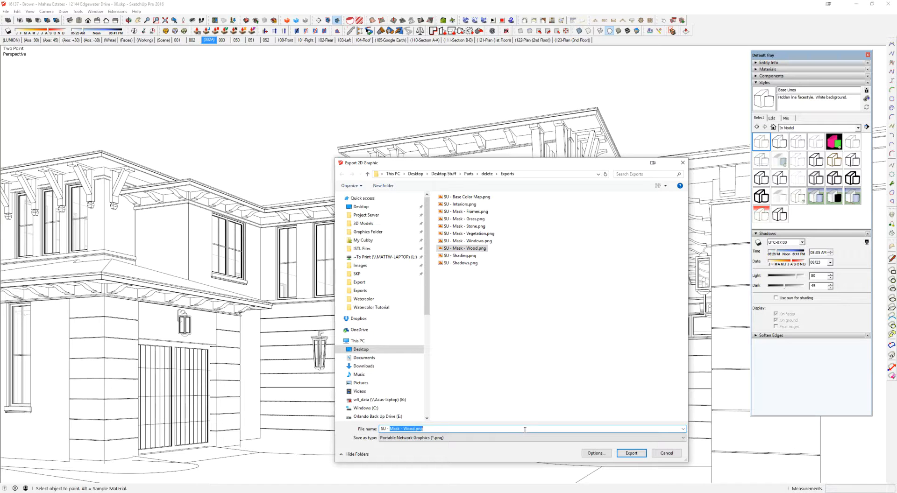
text(Line)
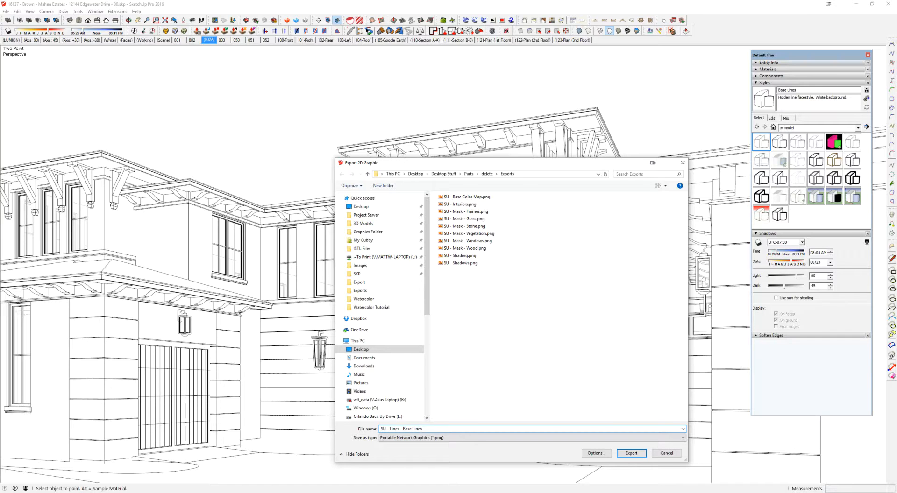
key(Return)
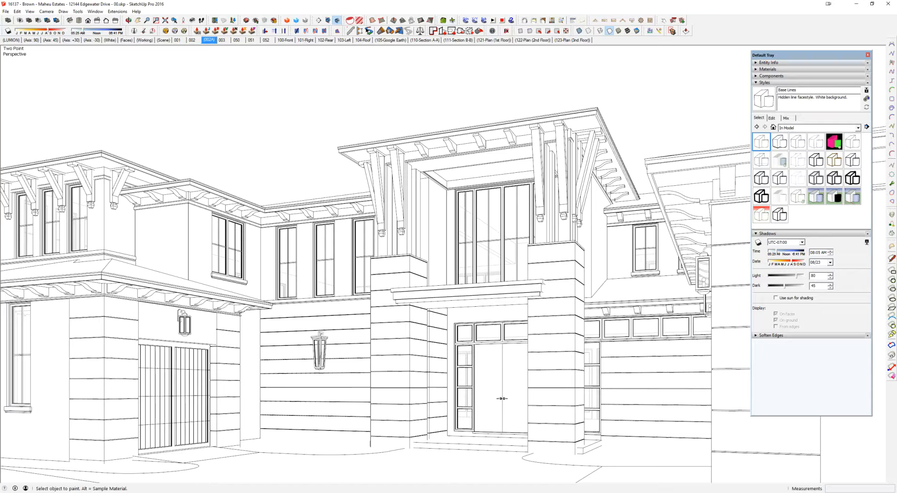
Apply the Base Lines w_Profiles style and export the view as a 2D PNG graphic named "SU - Lines - Base Lines w_Profiles"
click(777, 144)
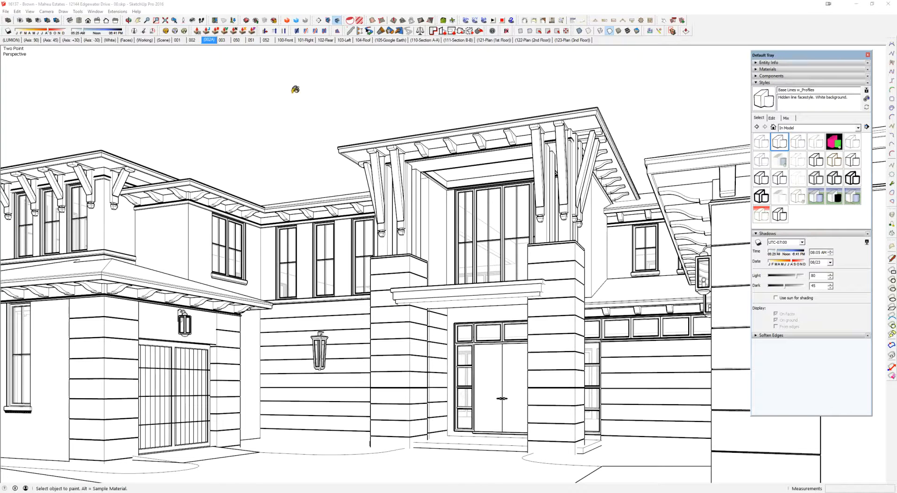
click(6, 11)
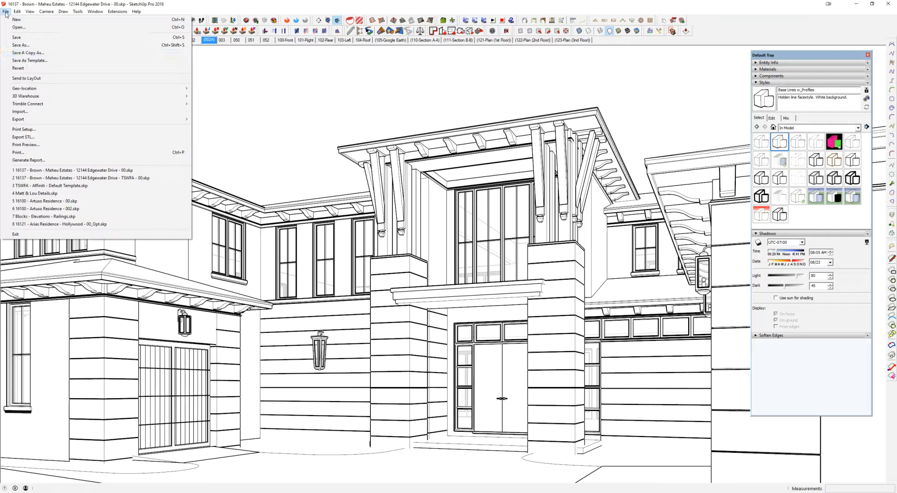
mouse_move(182, 120)
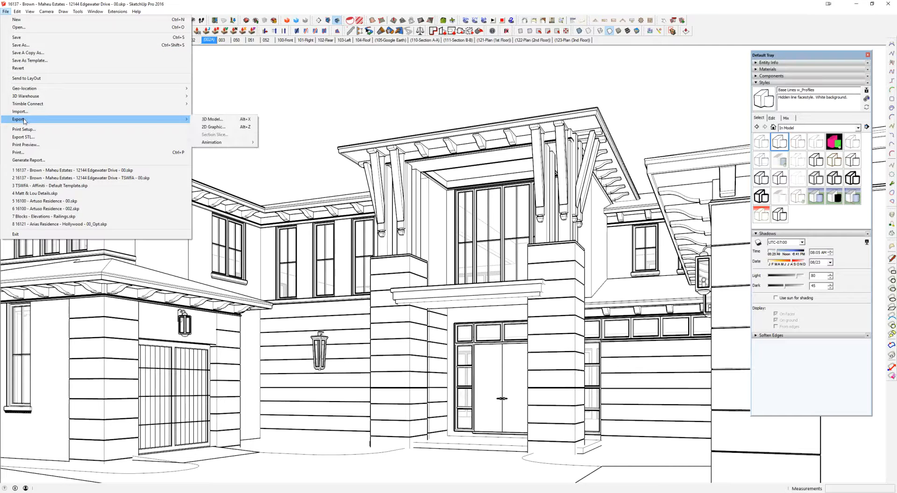
click(231, 128)
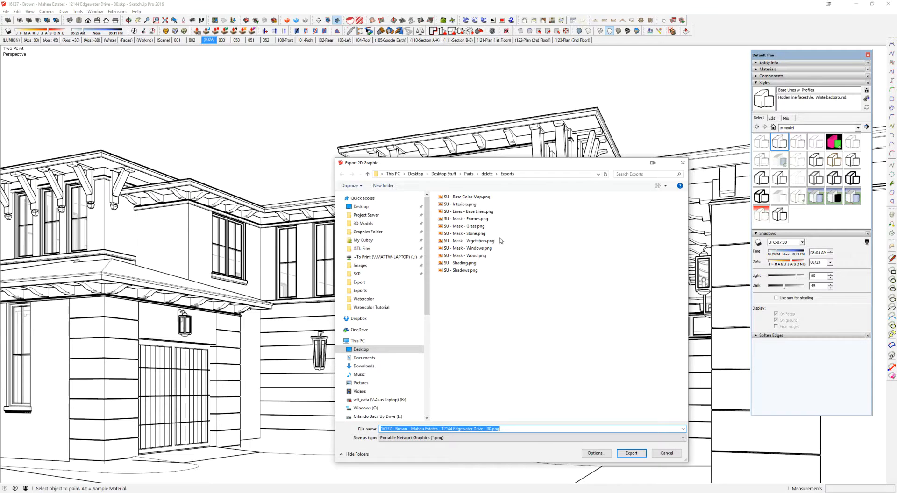
click(470, 211)
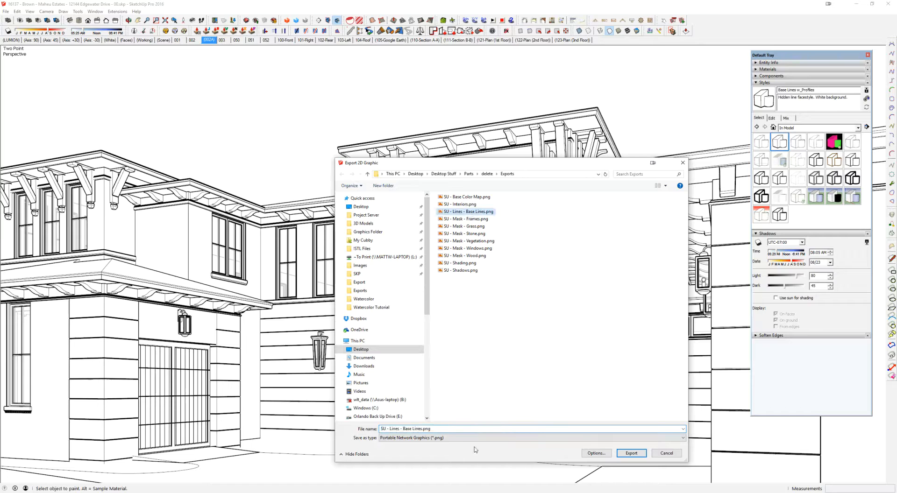
click(423, 429)
text(w_Prof)
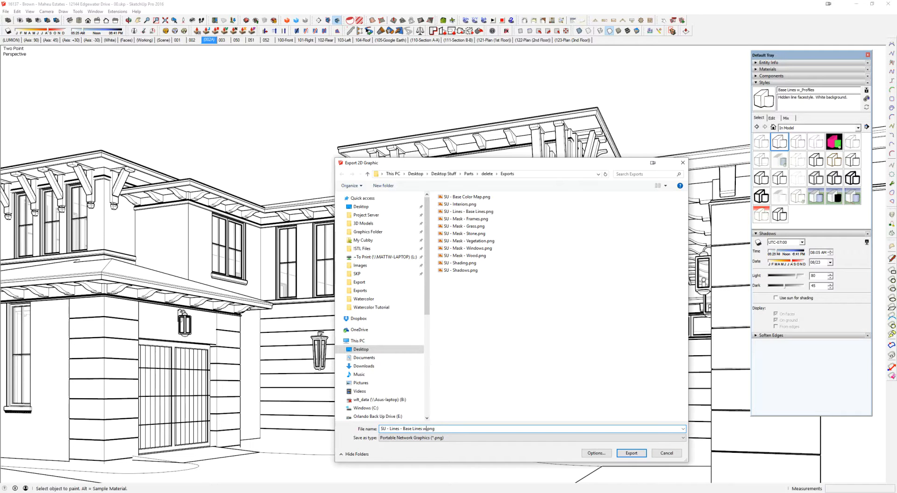
text(iles)
key(Return)
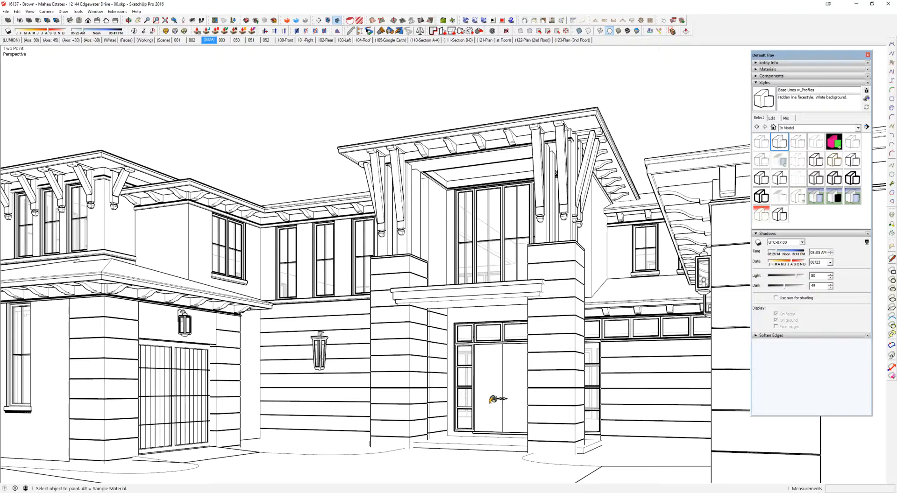
Apply the Charcoal Loose style and export the view as a 2D PNG graphic named "SU - Lines - Charcoal"
click(815, 142)
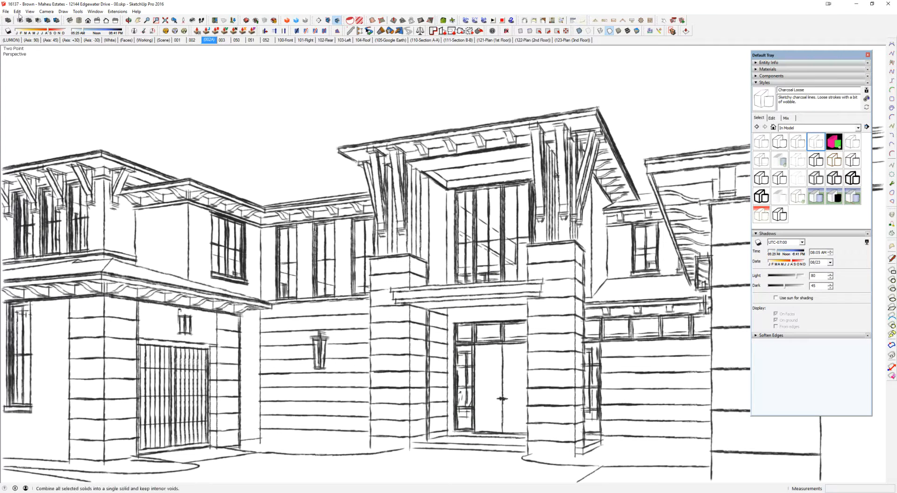
click(6, 12)
mouse_move(131, 120)
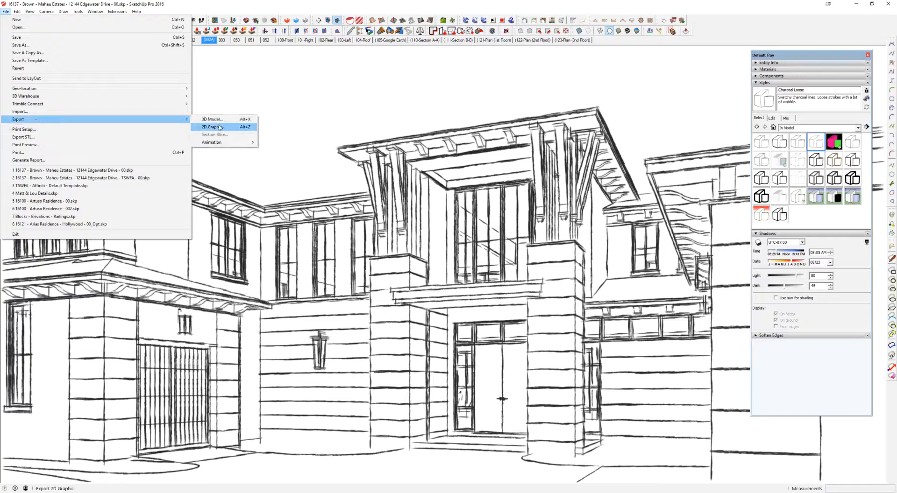
click(219, 127)
click(469, 219)
triple_click(413, 428)
drag(403, 428, 467, 428)
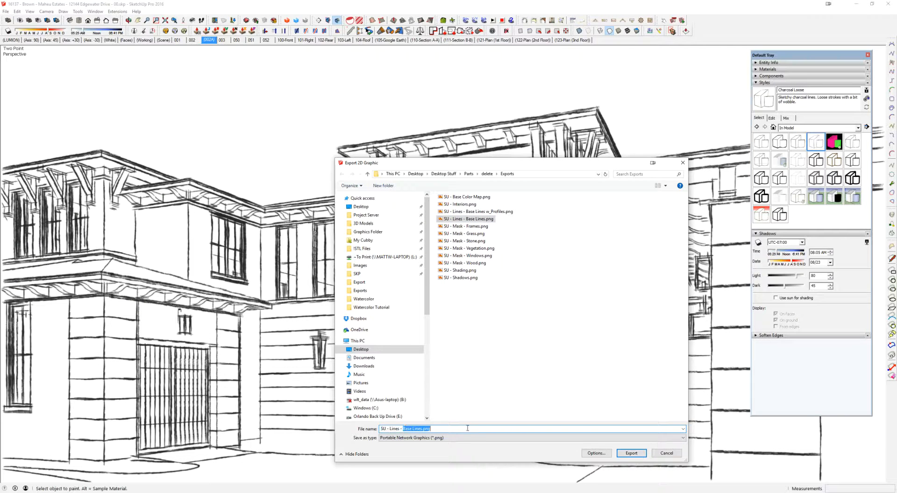
text(Charcoal)
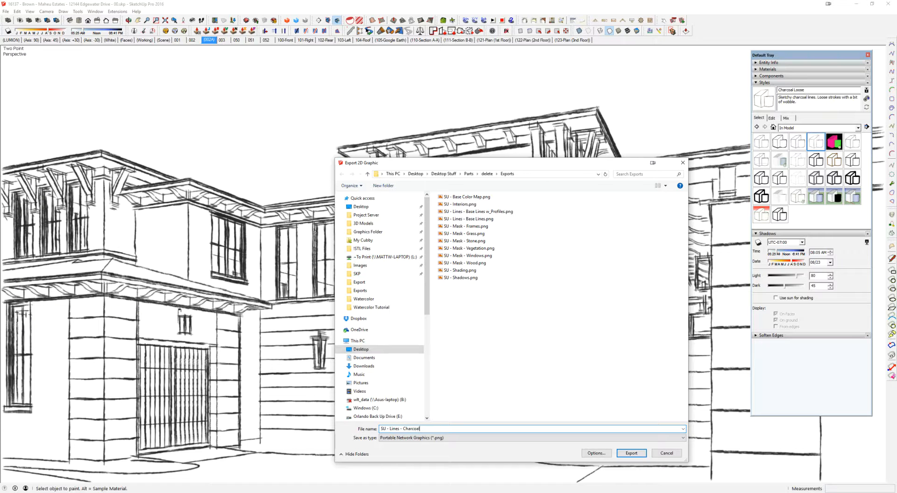
key(Return)
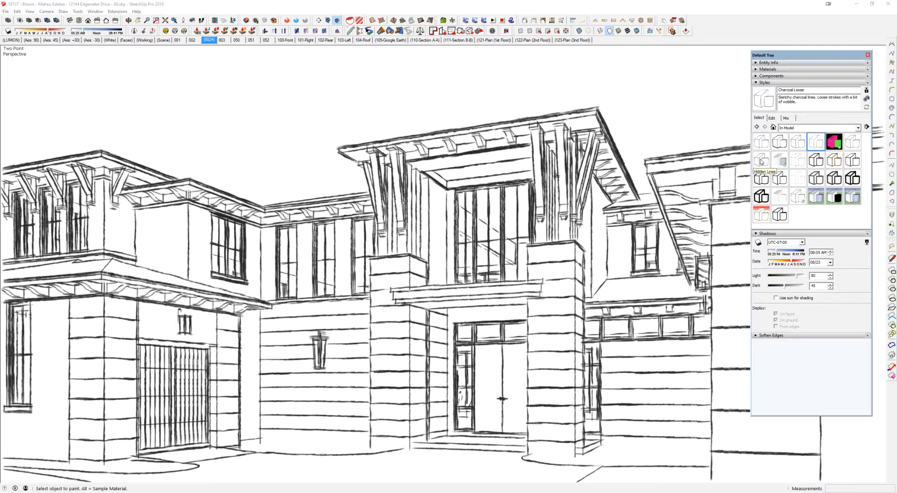
Try the Pen Loose, Pen Curved, Pen Wavy1 and Pen Wavy styles on the house view
click(812, 161)
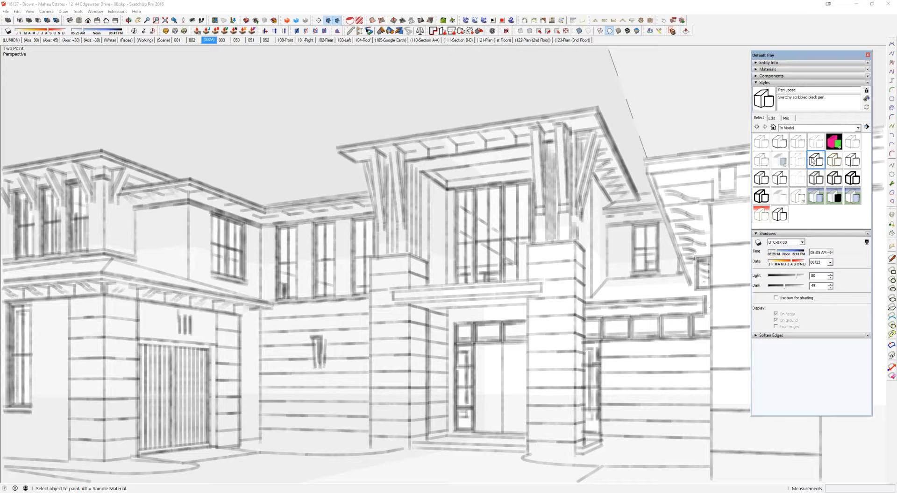
click(802, 162)
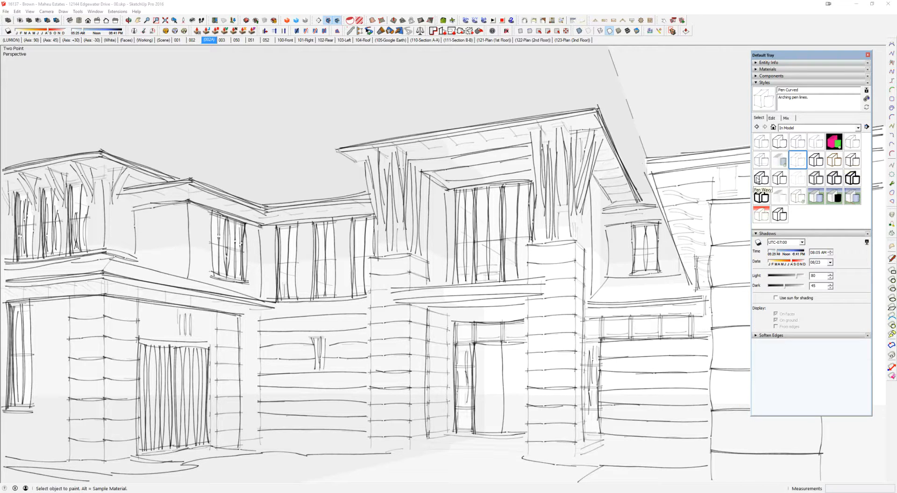
click(784, 180)
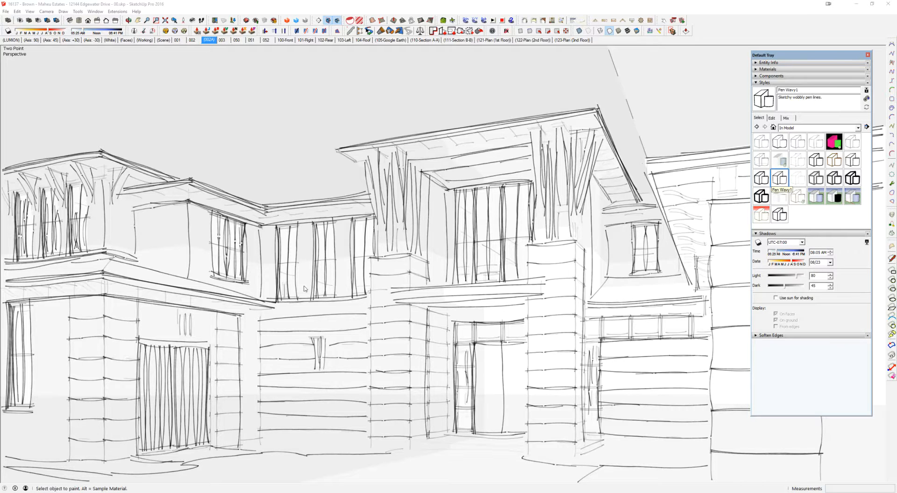
click(852, 164)
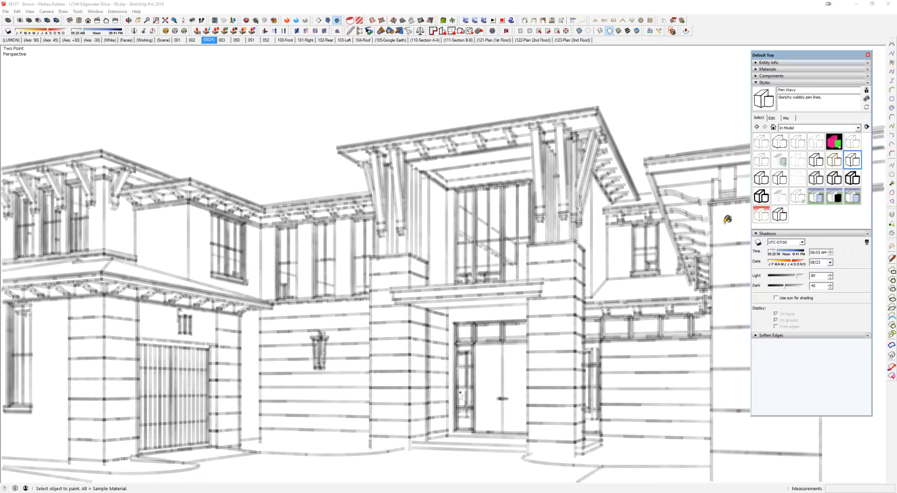
Apply the Pencil style and export the view as a 2D PNG graphic named "SU - Lines - Pencil"
click(800, 180)
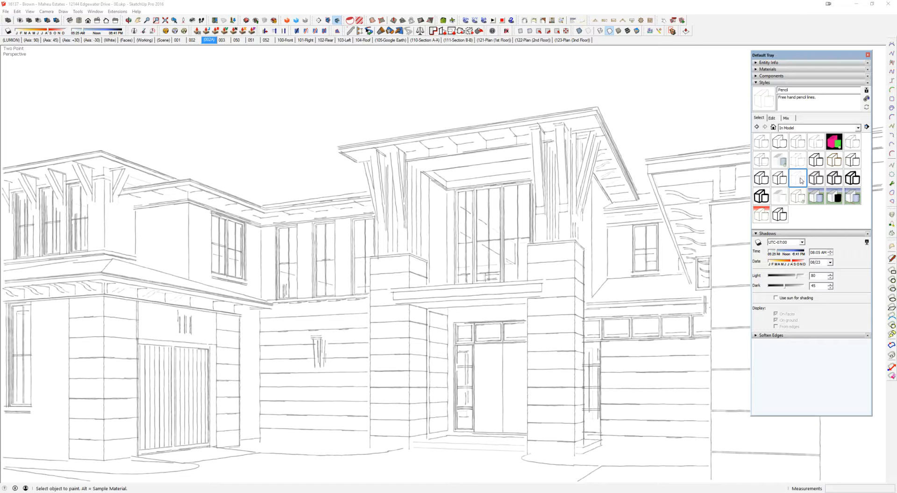
click(6, 11)
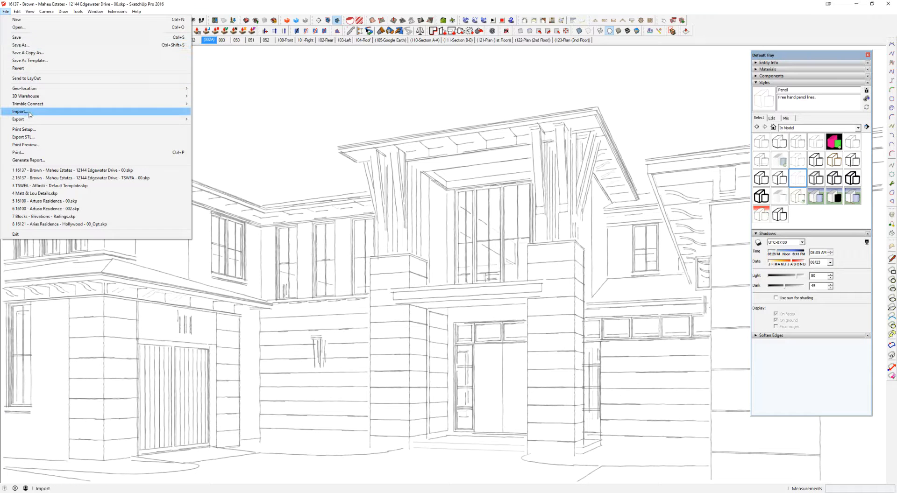
mouse_move(29, 119)
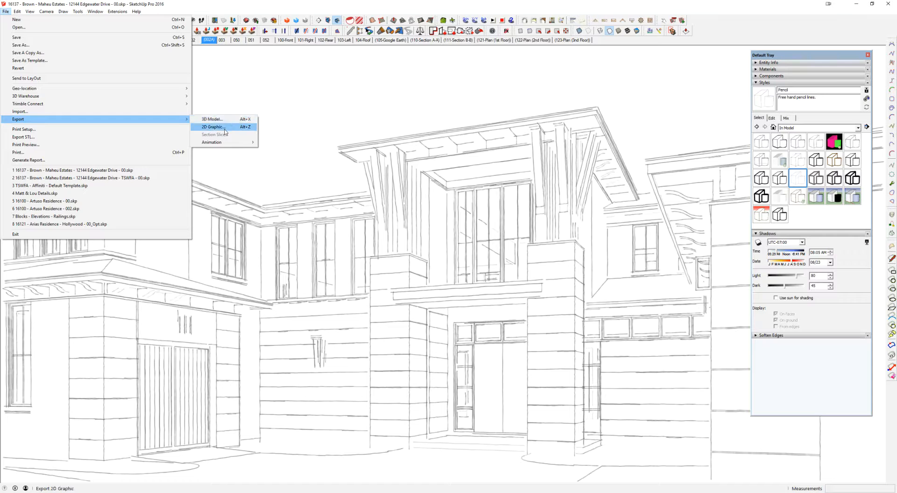
click(224, 131)
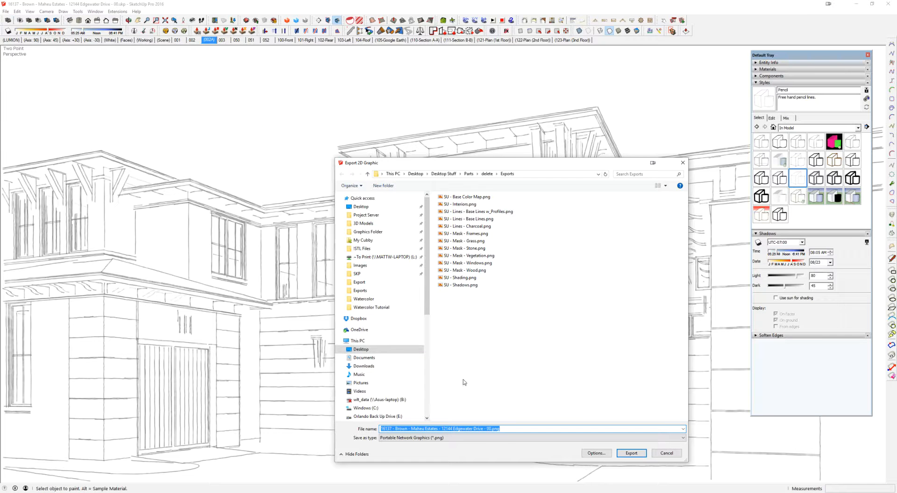
click(472, 219)
drag(513, 428, 403, 429)
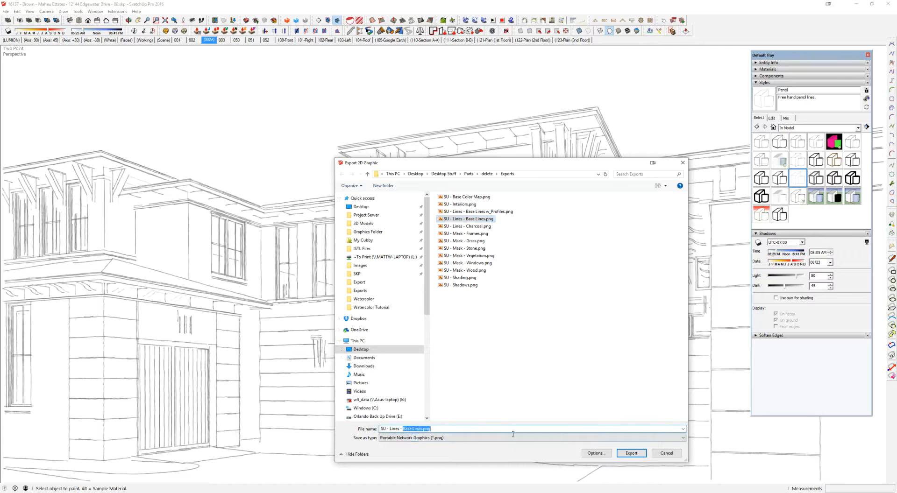
text(Pencil)
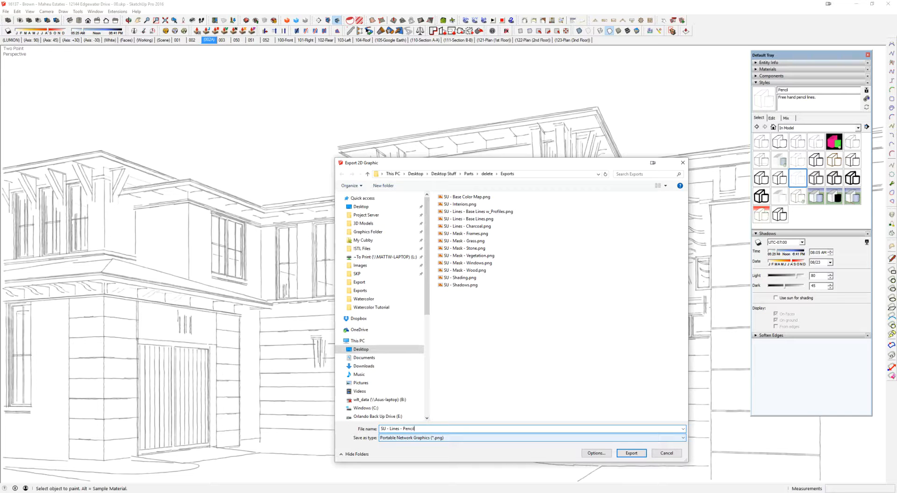
click(631, 453)
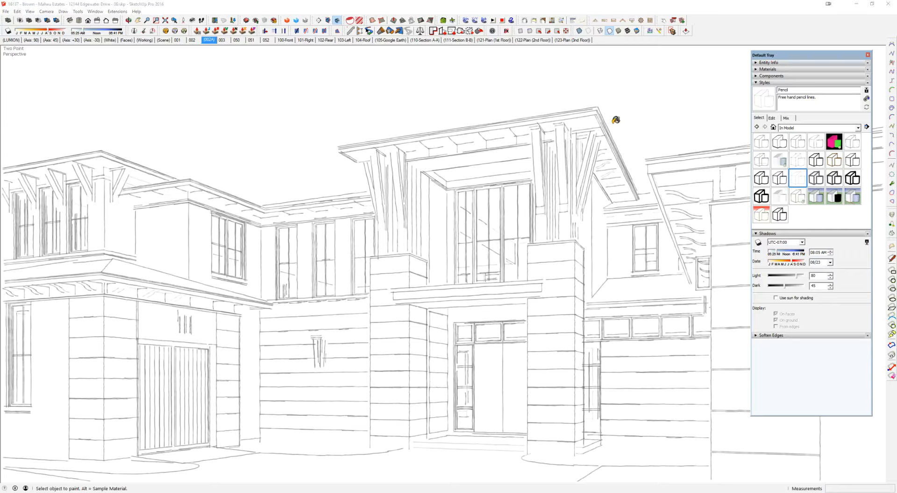
Look through the Sketchy Edges style collection and return to the In Model styles
click(801, 129)
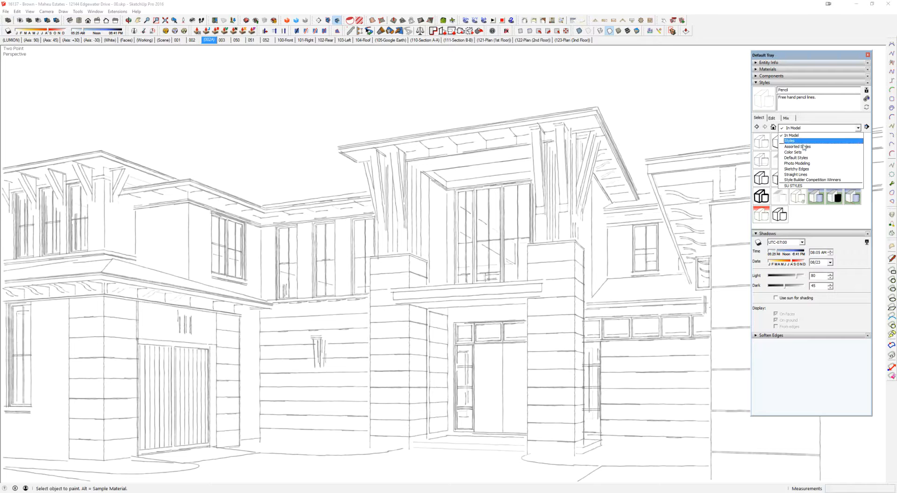
click(804, 170)
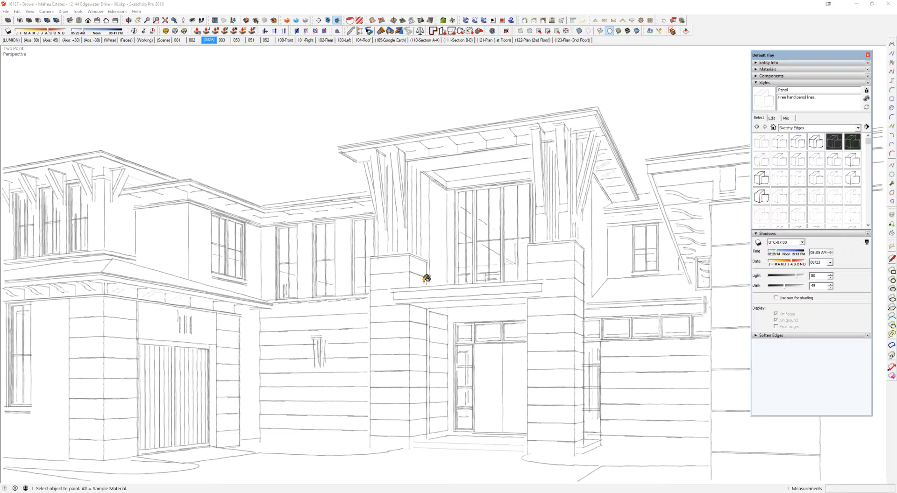
click(789, 128)
click(773, 128)
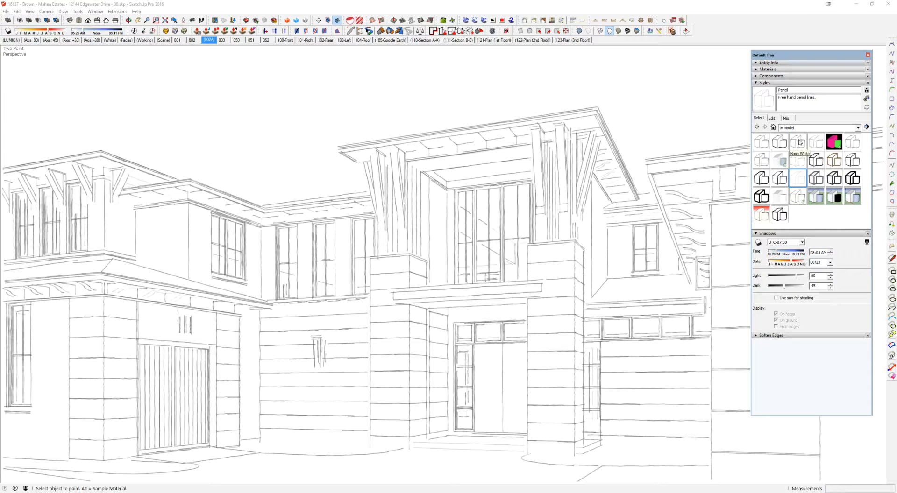
Apply the Hidden Lines style and export the view as a 2D PNG graphic named "SU - Lines - Hidden"
click(762, 161)
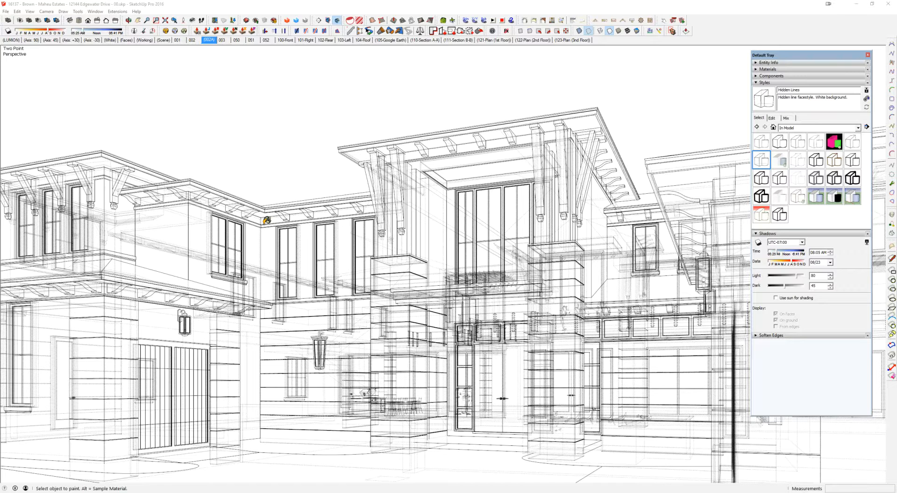
click(7, 12)
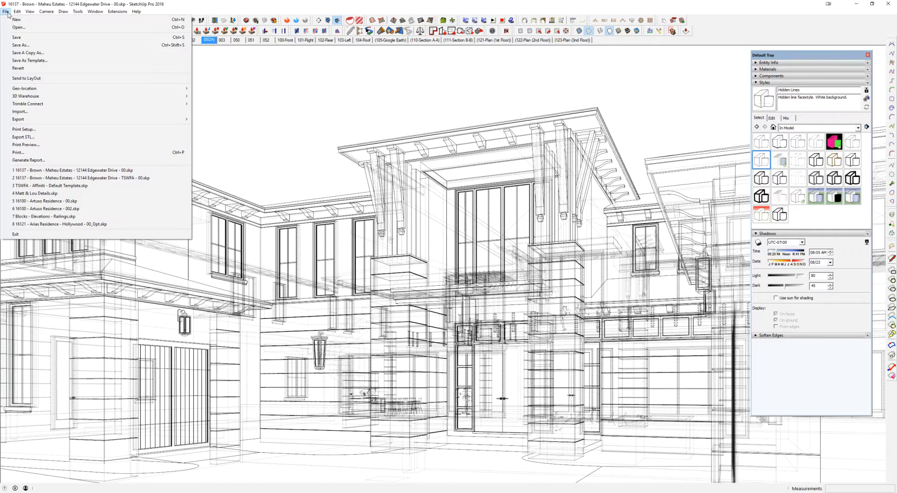
mouse_move(26, 121)
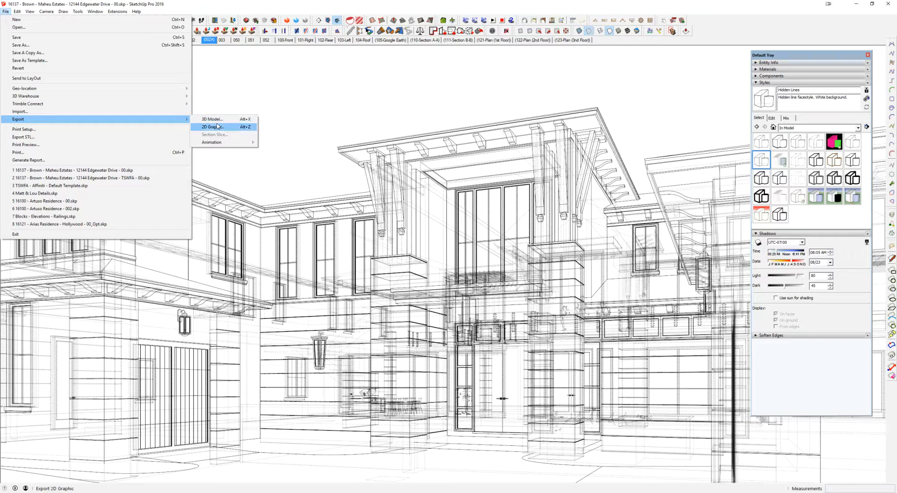
click(217, 128)
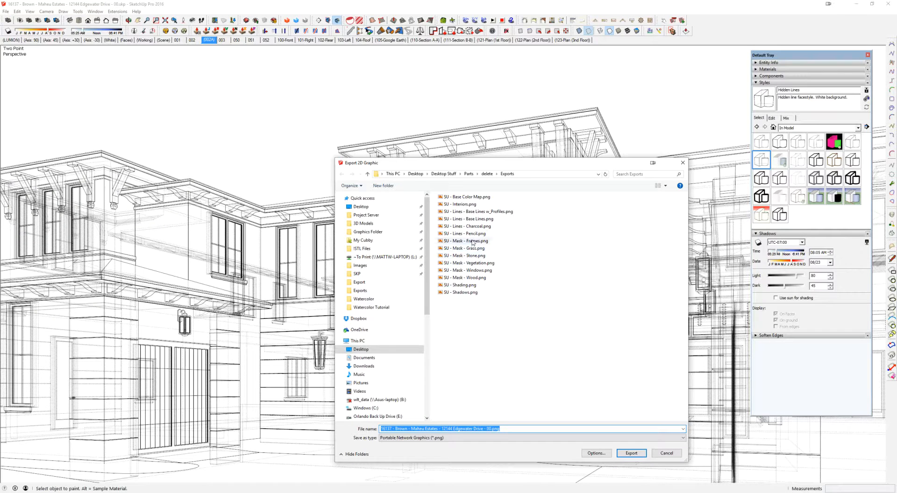
click(465, 233)
click(418, 429)
double_click(419, 429)
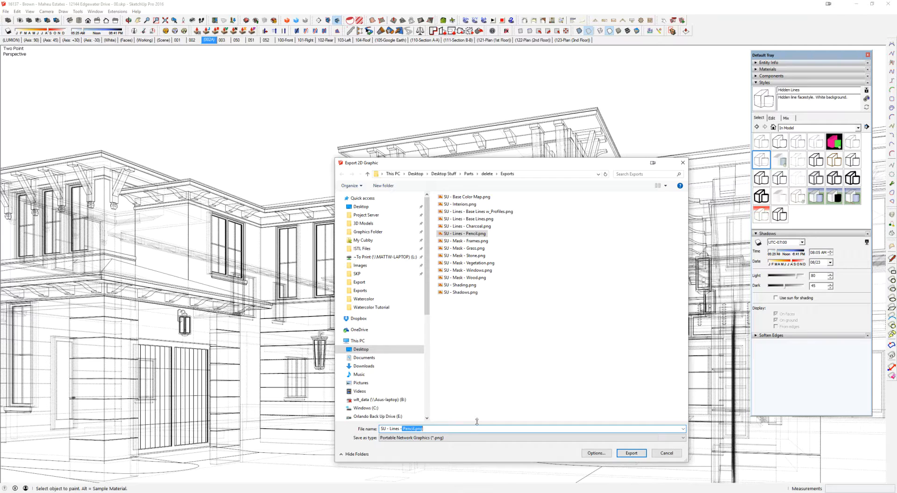
key(BackSpace)
text(Hidd)
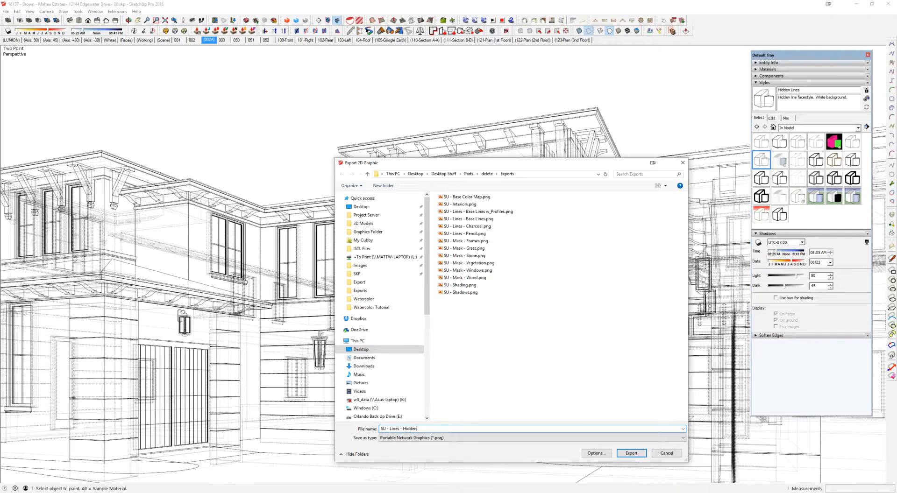
text(en)
key(Return)
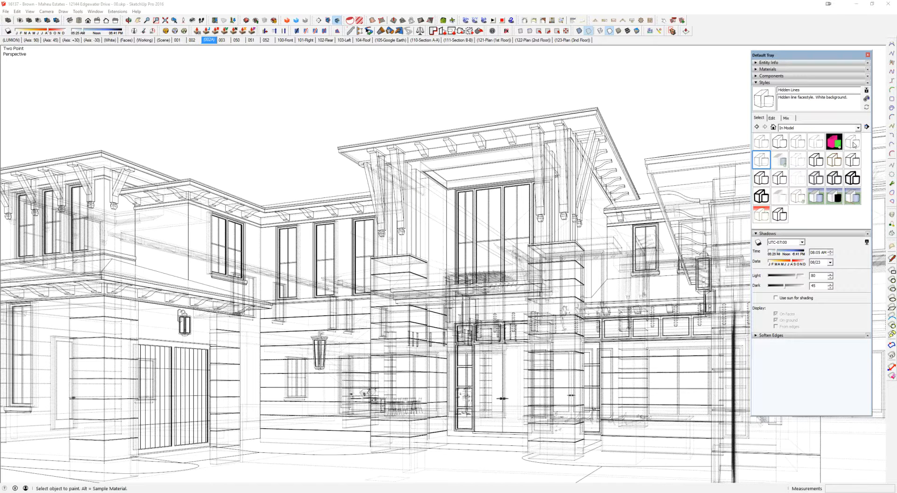
Apply the Construction Lines style and export the view as a 2D PNG graphic named "SU - Lines - Extensions"
click(852, 142)
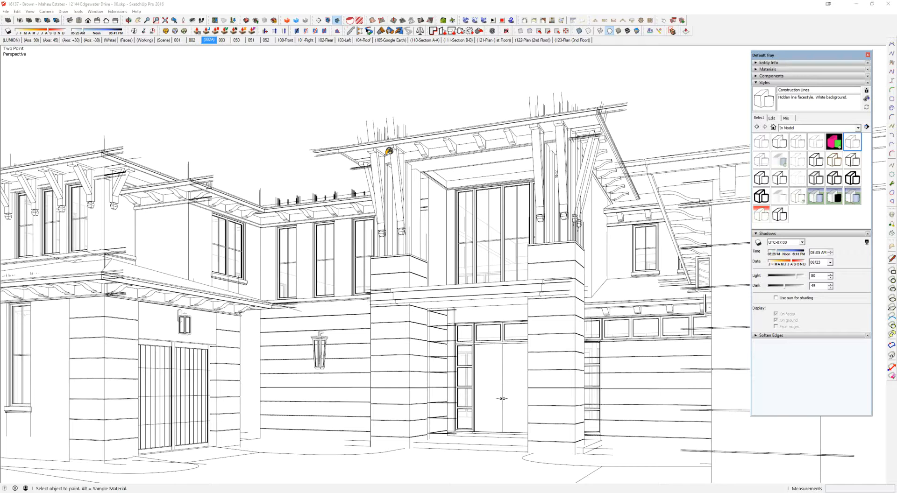
click(6, 12)
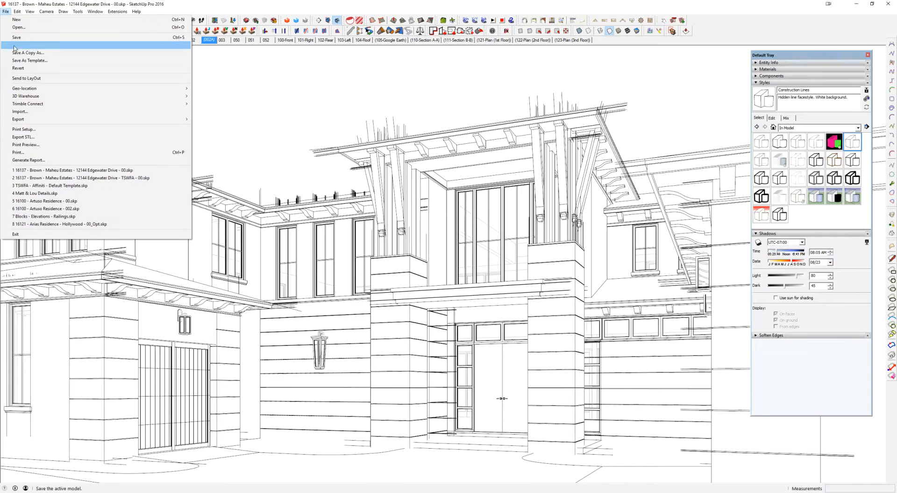
mouse_move(23, 120)
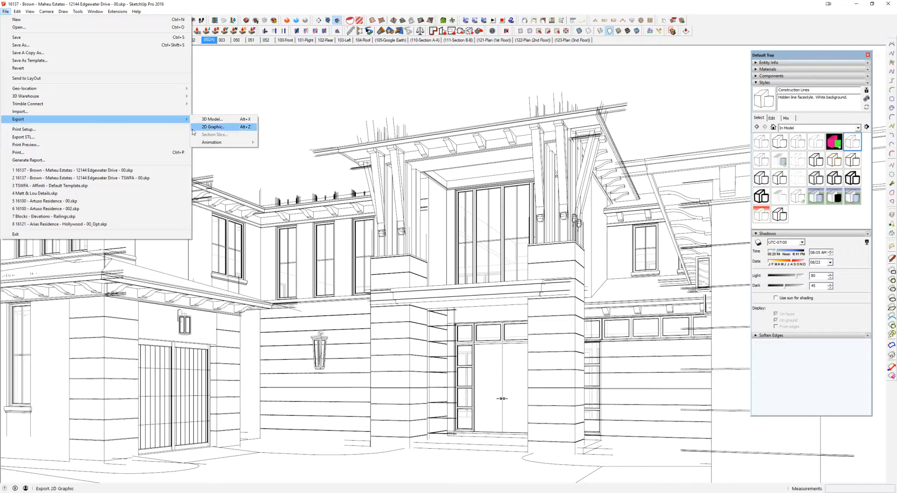
click(220, 127)
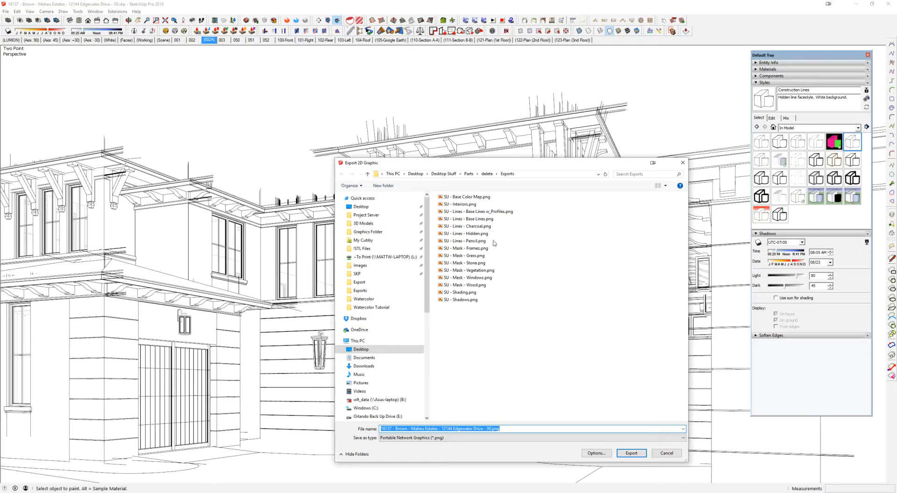
click(467, 226)
click(413, 428)
drag(403, 428, 457, 431)
text(Extensions)
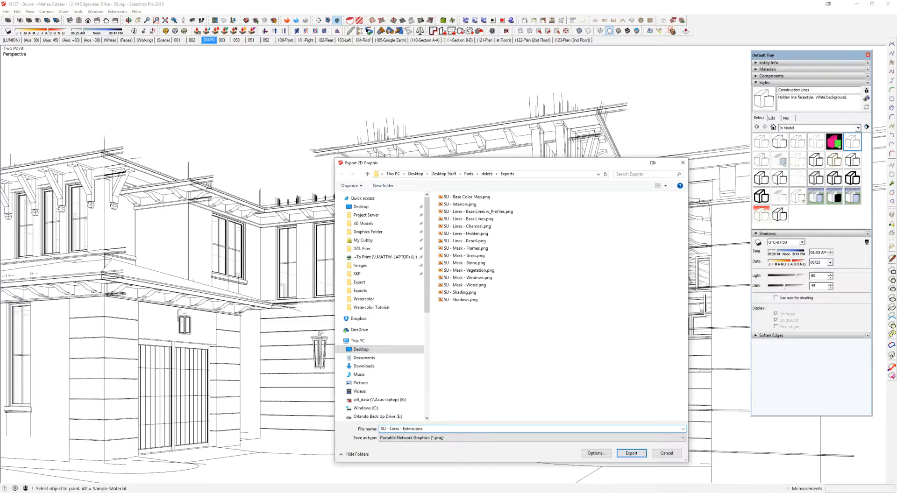
key(Return)
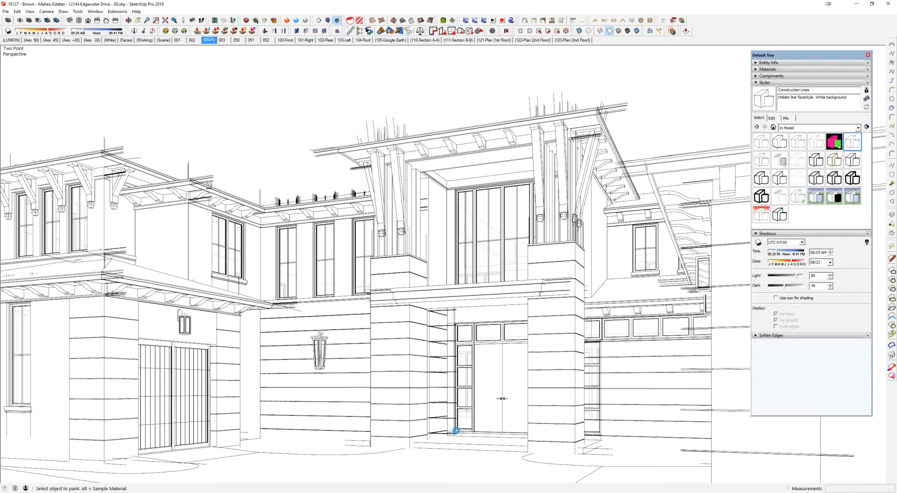